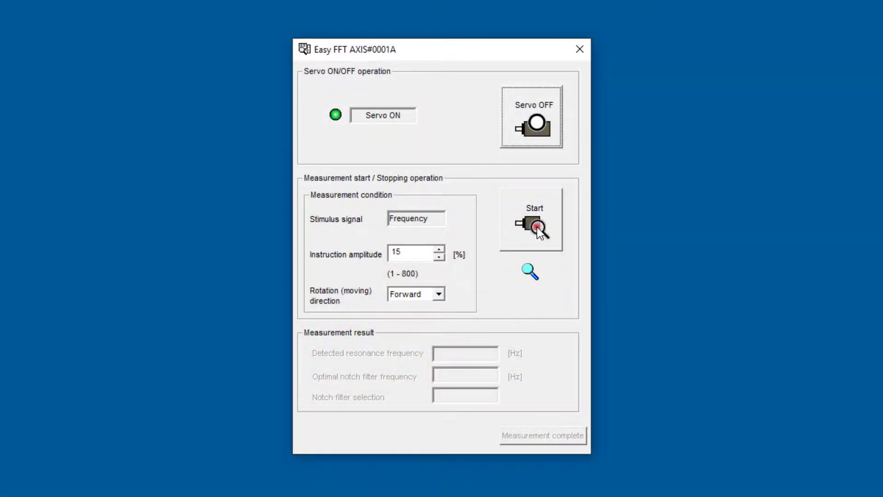
Start the Easy FFT measurement, which detects a 1157 Hz resonance and proposes a notch filter
{"action": "left_click", "coordinate": [537, 227]}
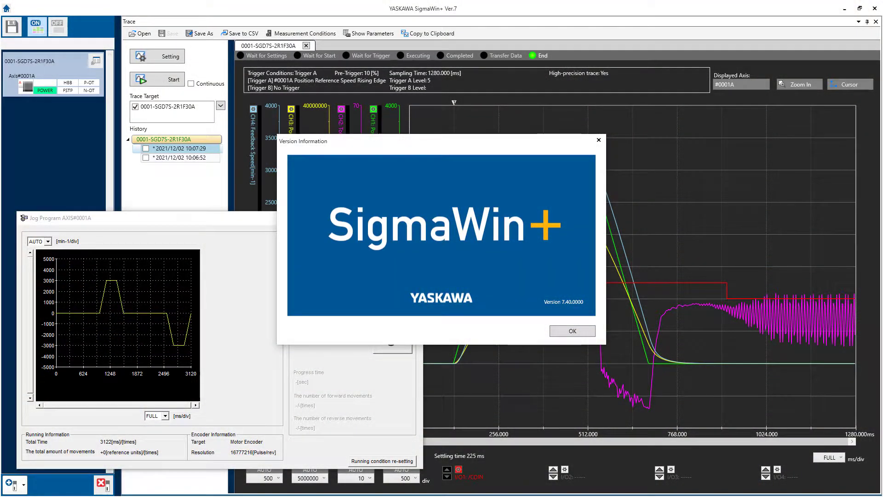
Dismiss the Version 7.40.0000 dialog to reveal the 128 ms trace with oscillating torque
{"action": "left_click", "coordinate": [572, 331]}
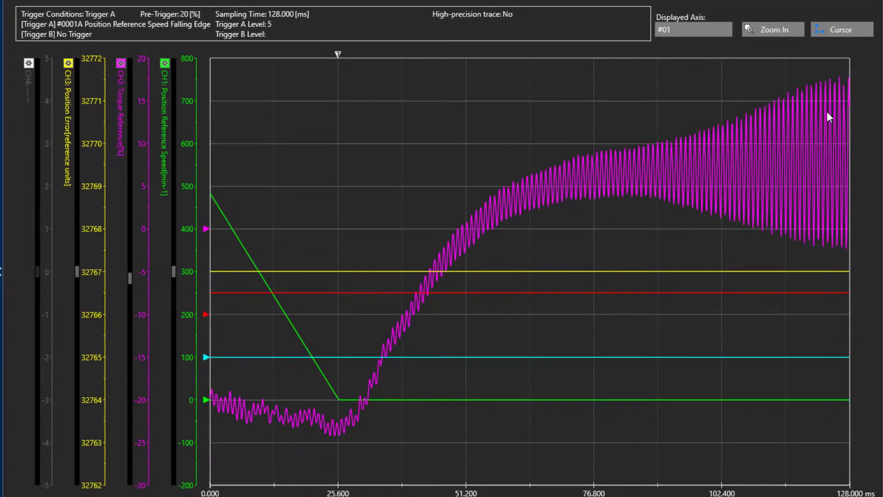
Measure the ripple peaks with cursors (9.25 ms, ~108 Hz), then show the full trace and zoom in
{"action": "left_click", "coordinate": [849, 30]}
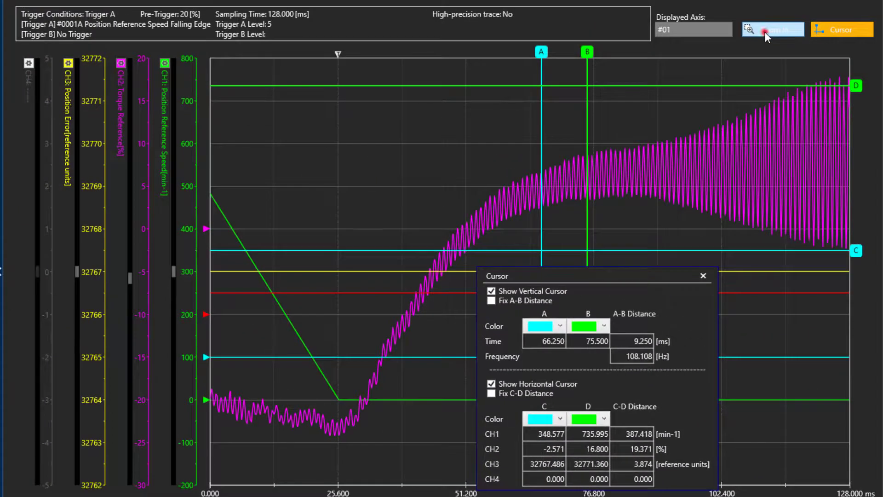
{"action": "left_click", "coordinate": [766, 31]}
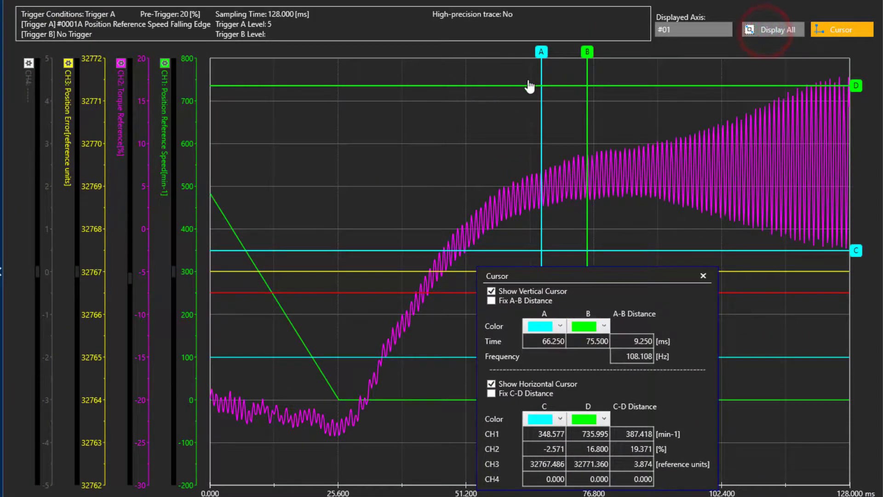
{"action": "mouse_move", "coordinate": [527, 100]}
{"action": "left_mouse_down"}
{"action": "mouse_move", "coordinate": [556, 174]}
{"action": "mouse_move", "coordinate": [613, 259]}
{"action": "left_mouse_up"}
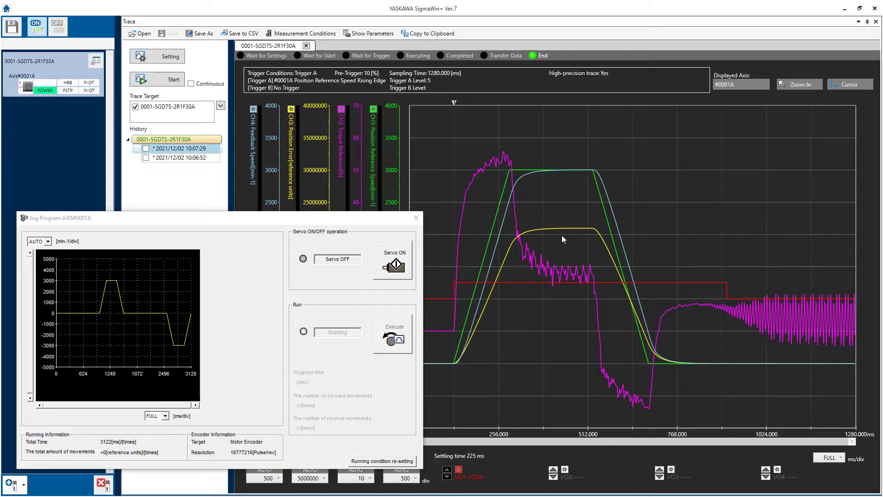
Close the Jog Program window
{"action": "left_click", "coordinate": [96, 60]}
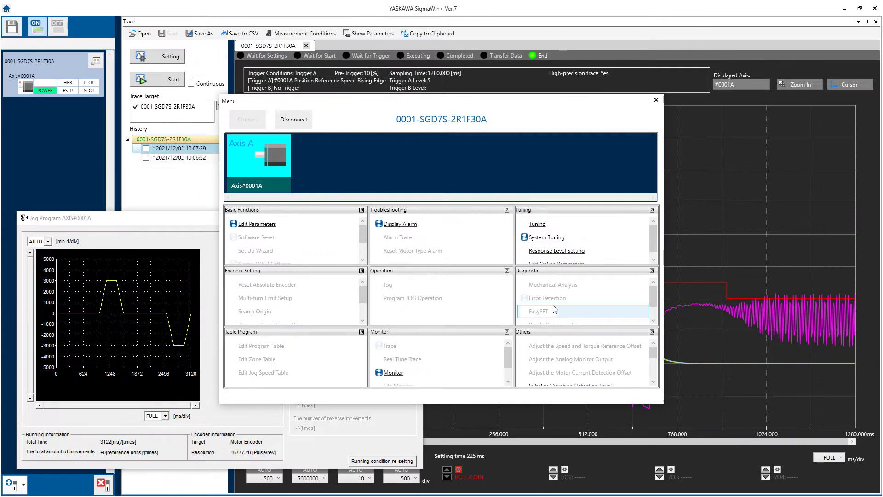
{"action": "left_click", "coordinate": [164, 219]}
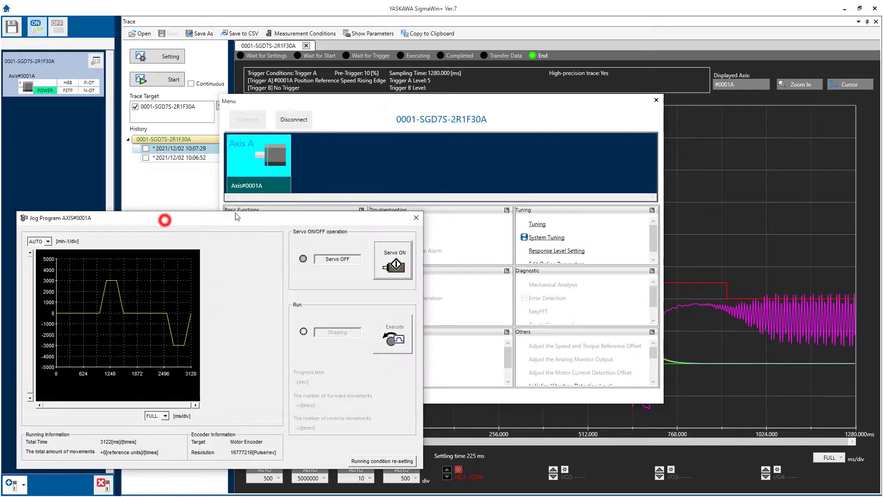
{"action": "left_click", "coordinate": [414, 217]}
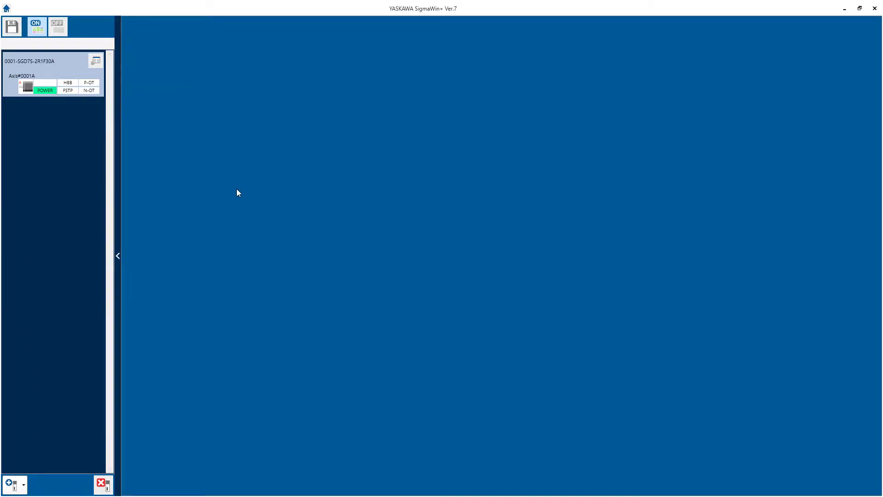
Launch EasyFFT for Axis#0001A from the Diagnostic menu, accepting the safety warning
{"action": "left_click", "coordinate": [96, 61]}
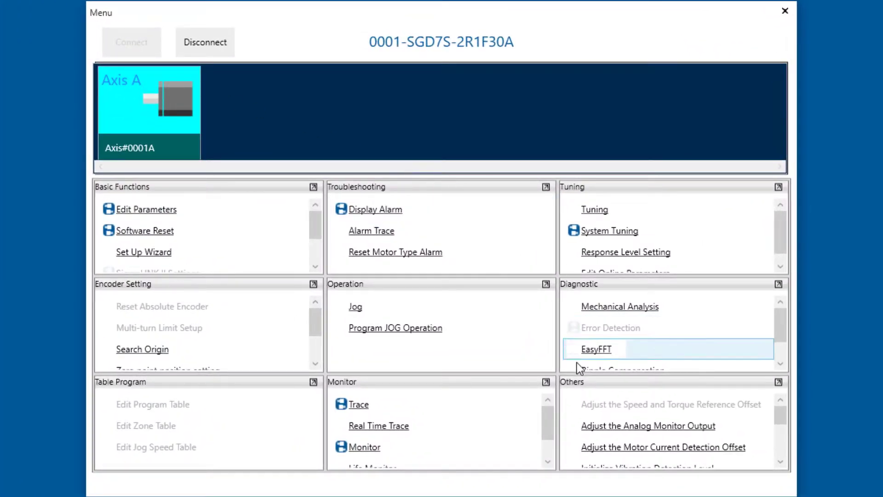
{"action": "left_click", "coordinate": [594, 347]}
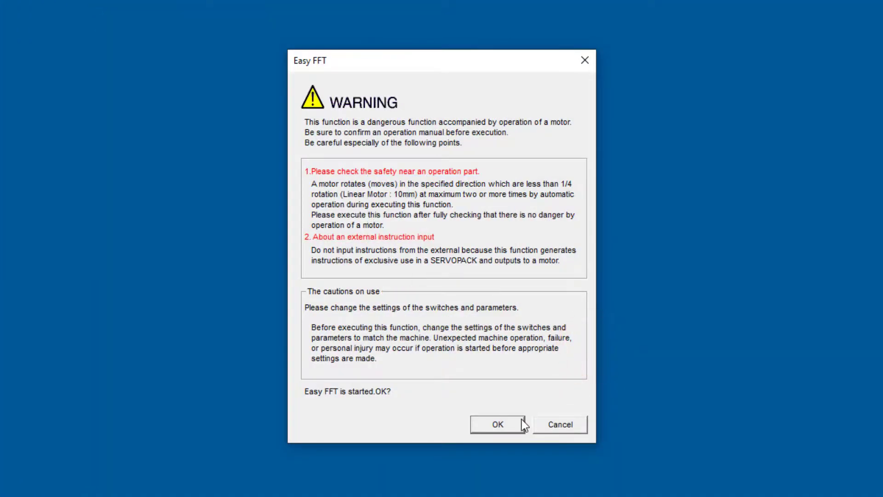
{"action": "left_click", "coordinate": [490, 429]}
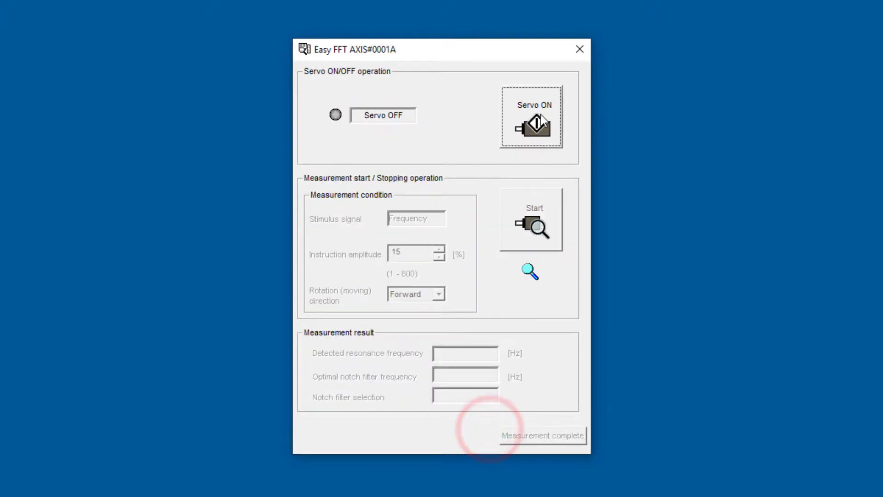
With the servo on, measure the 1157 Hz resonance and review the proposed Pn409 change from 5000 to 1157 Hz
{"action": "left_click", "coordinate": [541, 116]}
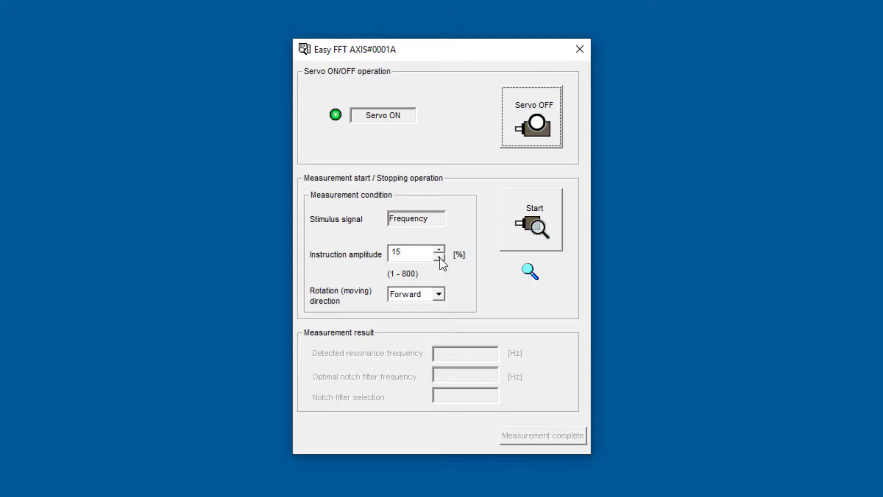
{"action": "left_click", "coordinate": [538, 233]}
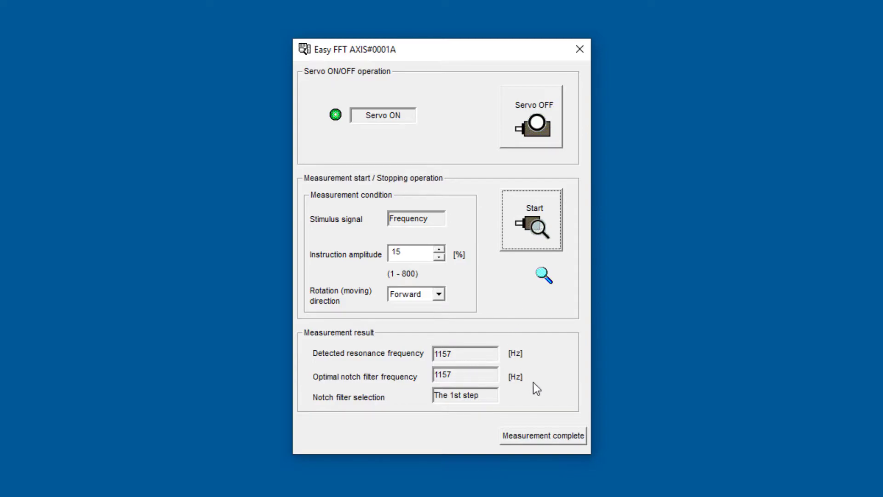
{"action": "left_click", "coordinate": [548, 436]}
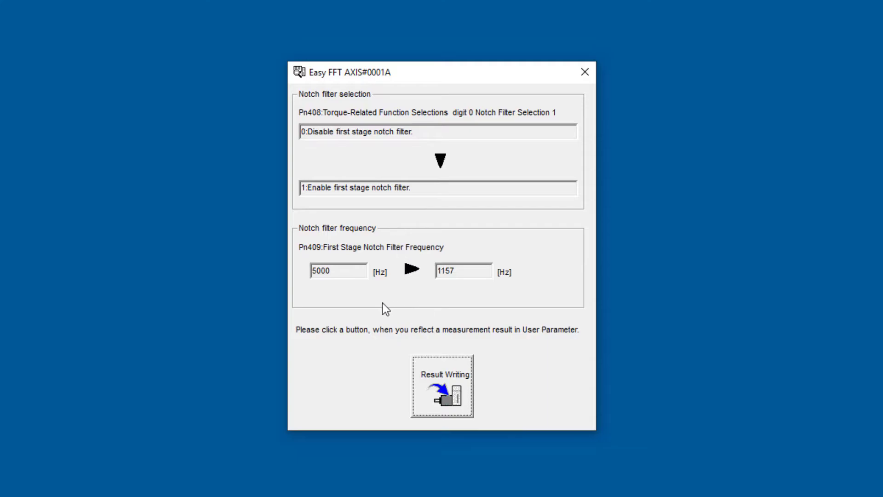
Write the 1157 Hz first-stage notch filter result into the servo parameters
{"action": "left_click", "coordinate": [448, 393]}
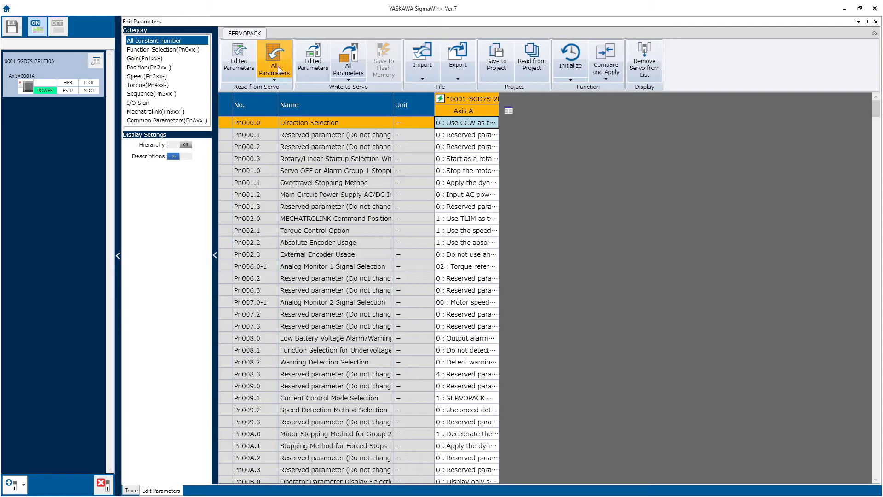
Read all parameters back from the servo and list only those differing from defaults
{"action": "left_click", "coordinate": [274, 62]}
{"action": "left_click", "coordinate": [467, 286]}
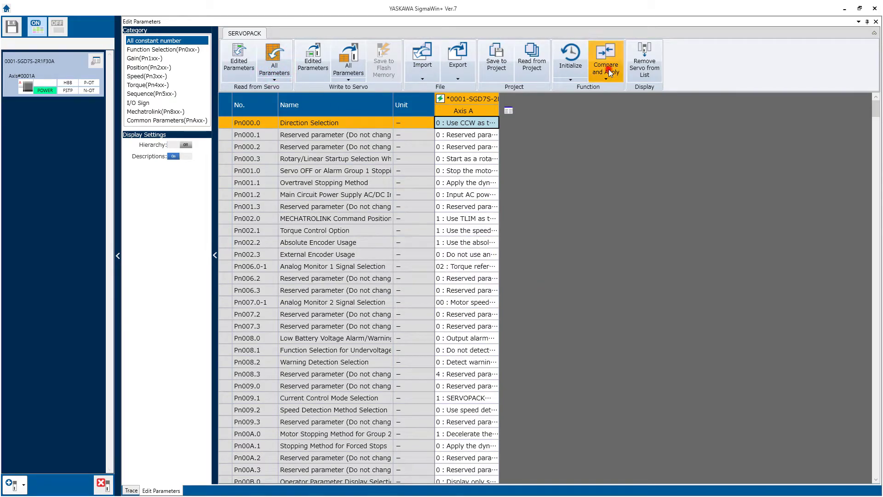
{"action": "left_click", "coordinate": [606, 64]}
{"action": "left_click", "coordinate": [585, 99]}
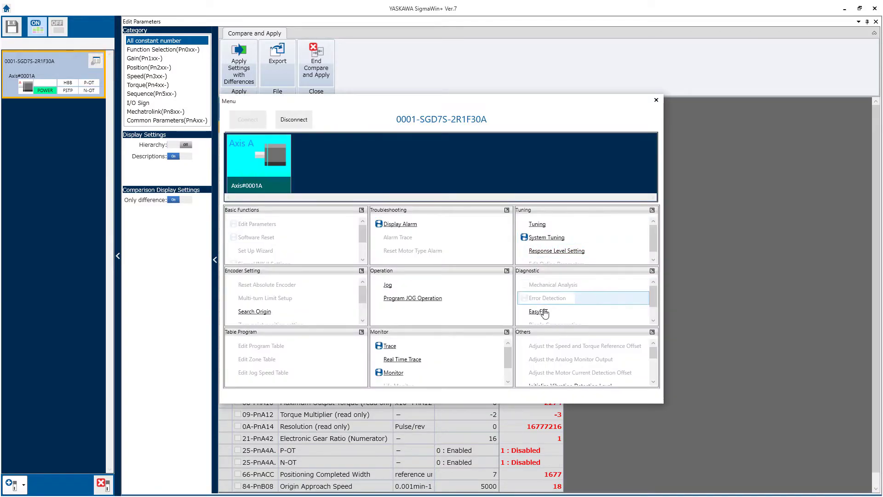
Rerun EasyFFT with the servo on, detecting a remaining 539 Hz resonance
{"action": "left_click", "coordinate": [540, 314]}
{"action": "left_click", "coordinate": [476, 356]}
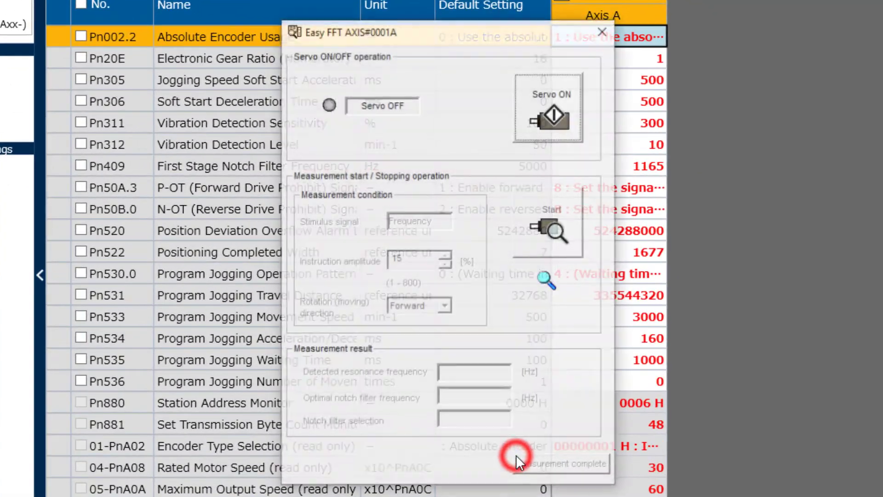
{"action": "left_click", "coordinate": [563, 115]}
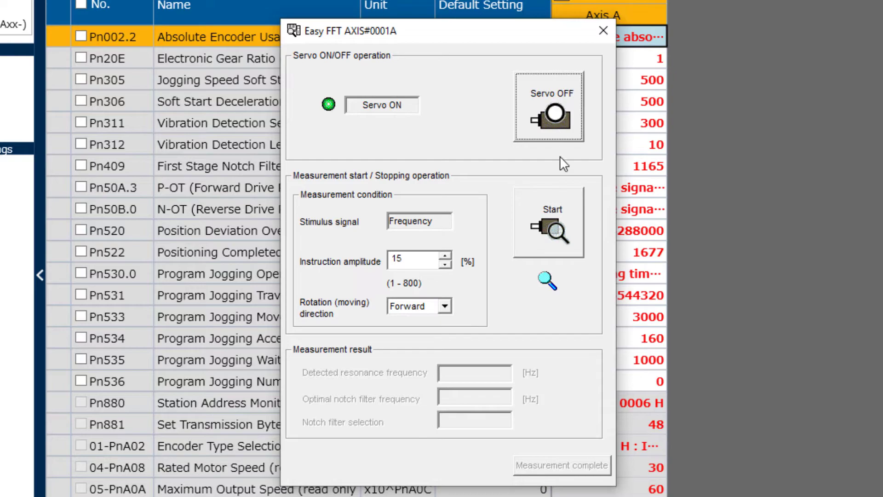
{"action": "left_click", "coordinate": [563, 228]}
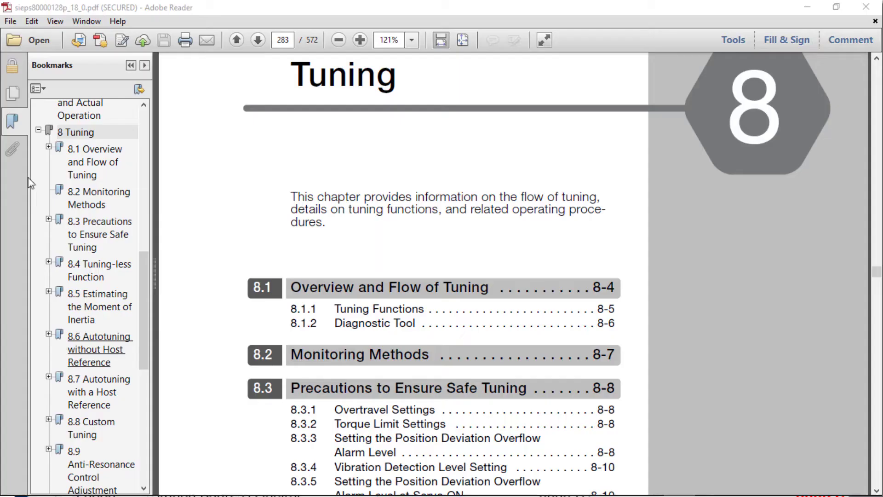
Step through manual sections 8.1 Overview and Flow of Tuning to 8.7 Autotuning with a Host Reference
{"action": "left_click", "coordinate": [92, 164]}
{"action": "left_click", "coordinate": [89, 207]}
{"action": "left_click", "coordinate": [93, 236]}
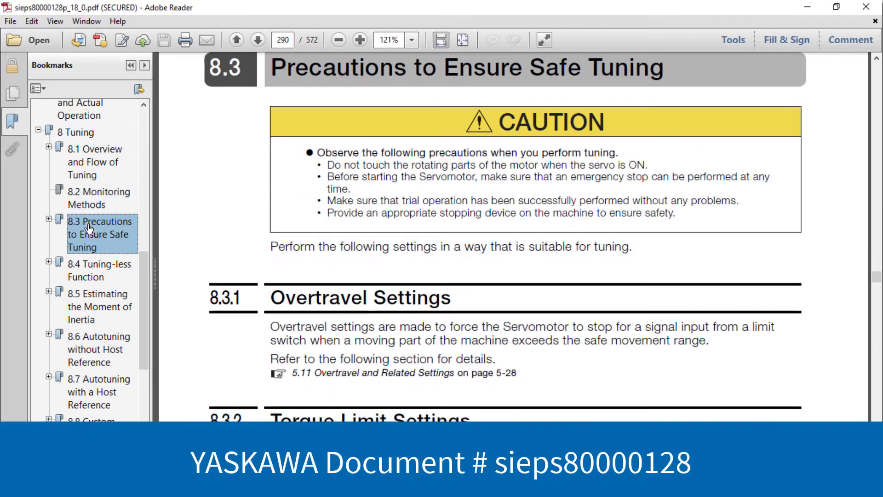
{"action": "left_click", "coordinate": [85, 266]}
{"action": "left_click", "coordinate": [87, 313]}
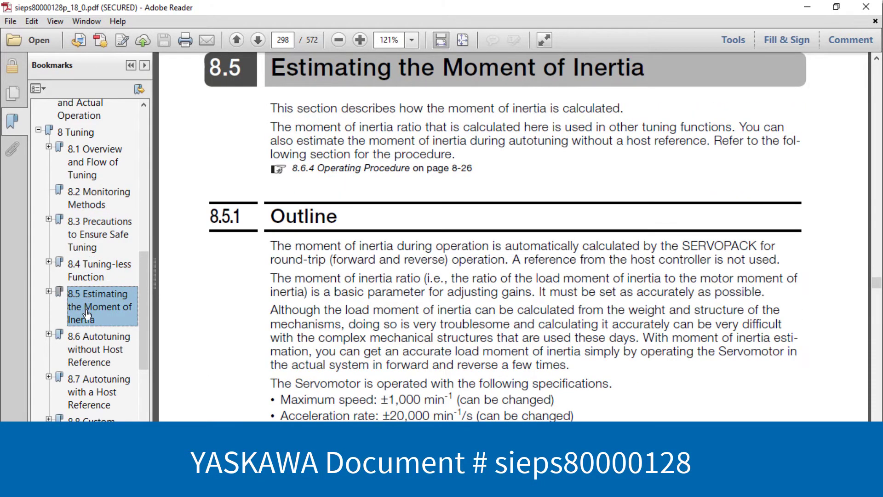
{"action": "left_click", "coordinate": [85, 343]}
{"action": "left_click", "coordinate": [85, 391]}
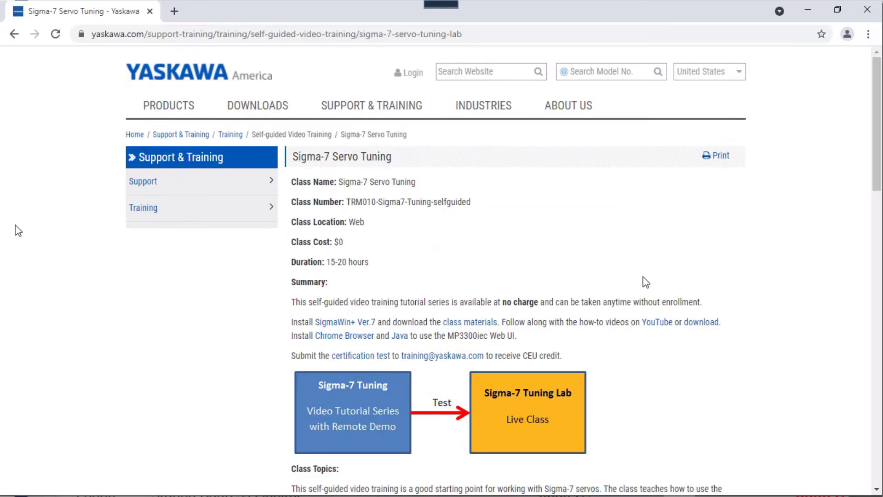
Check the tuning video playlist on YouTube
{"action": "left_click", "coordinate": [660, 327]}
{"action": "scroll", "coordinate": [878, 251], "scroll_direction": "down", "scroll_amount": 3}
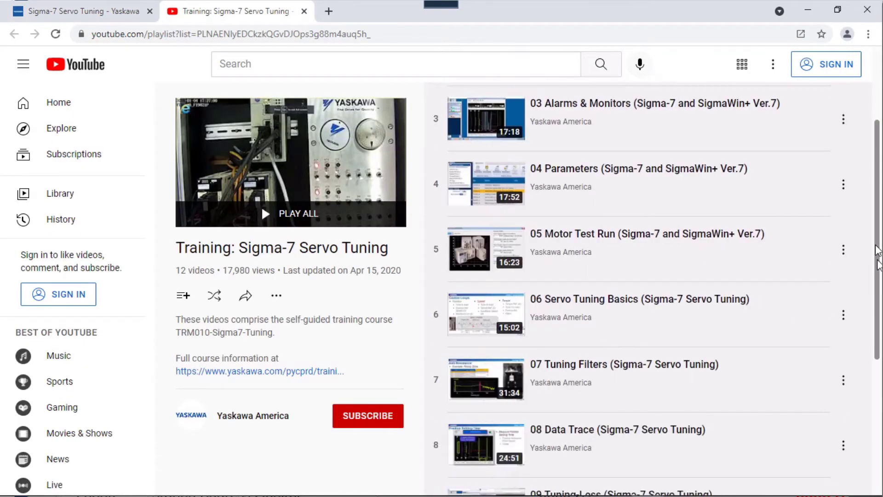
{"action": "scroll", "coordinate": [878, 251], "scroll_direction": "down", "scroll_amount": 4}
{"action": "left_click", "coordinate": [223, 35]}
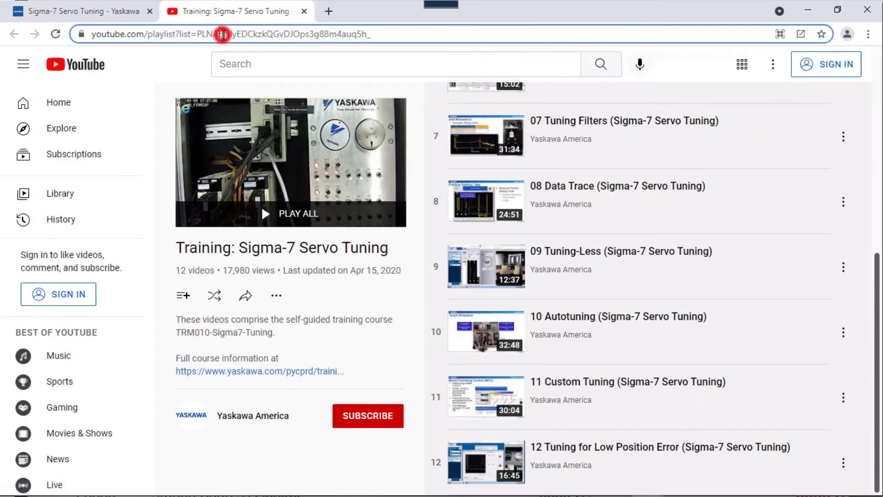
{"action": "type", "text": "www.yaskawa.com/"}
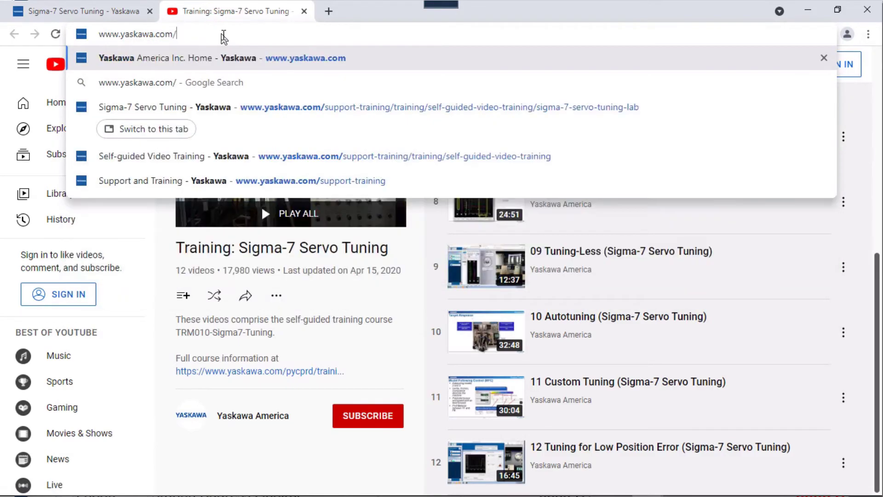
{"action": "type", "text": "selfgu"}
{"action": "key", "text": "Return"}
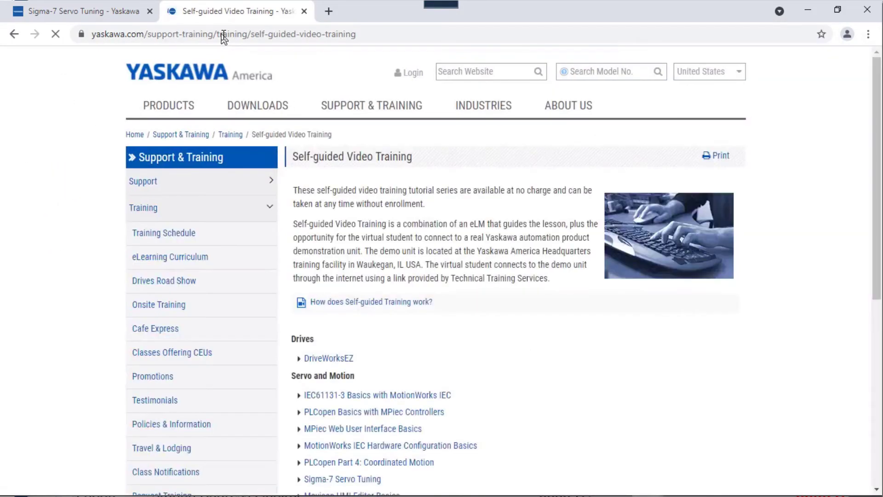
Find the Sigma-7 Servo Tuning Lab (TRM020, $245) in the full class list and open its page
{"action": "mouse_move", "coordinate": [372, 106]}
{"action": "left_click", "coordinate": [420, 154]}
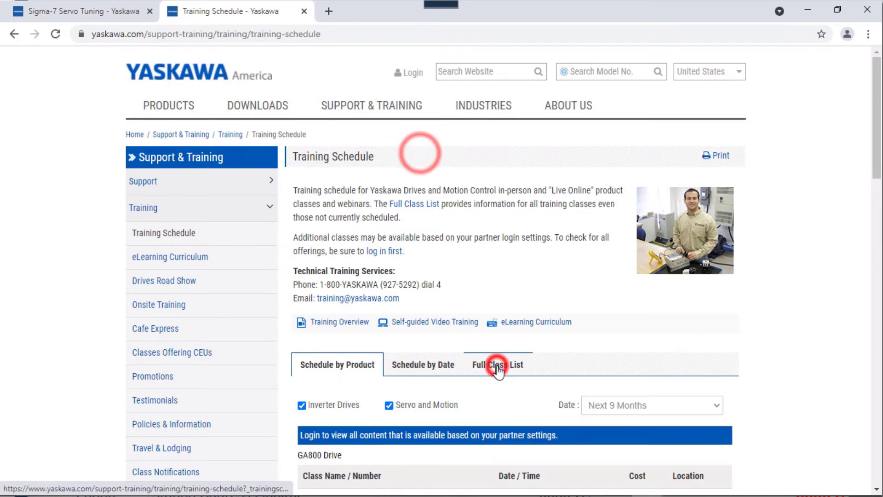
{"action": "left_click", "coordinate": [498, 365]}
{"action": "left_click", "coordinate": [375, 193]}
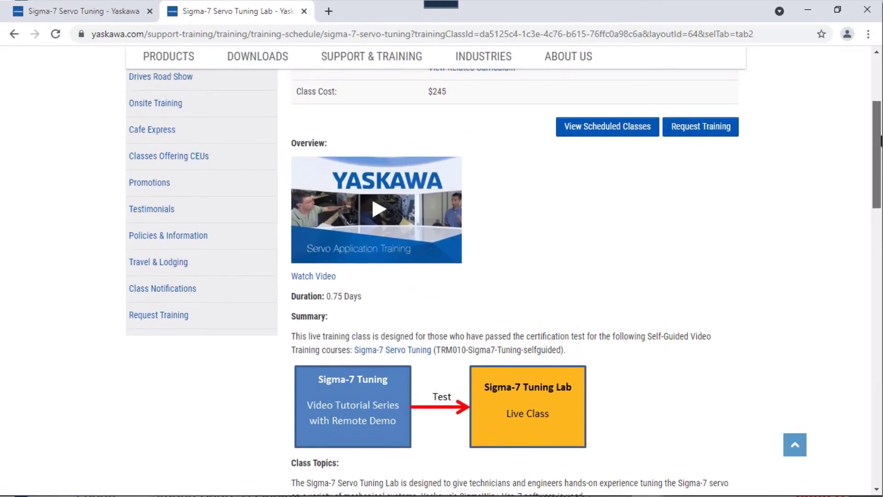
{"action": "left_click_drag", "start_coordinate": [882, 140], "coordinate": [879, 94]}
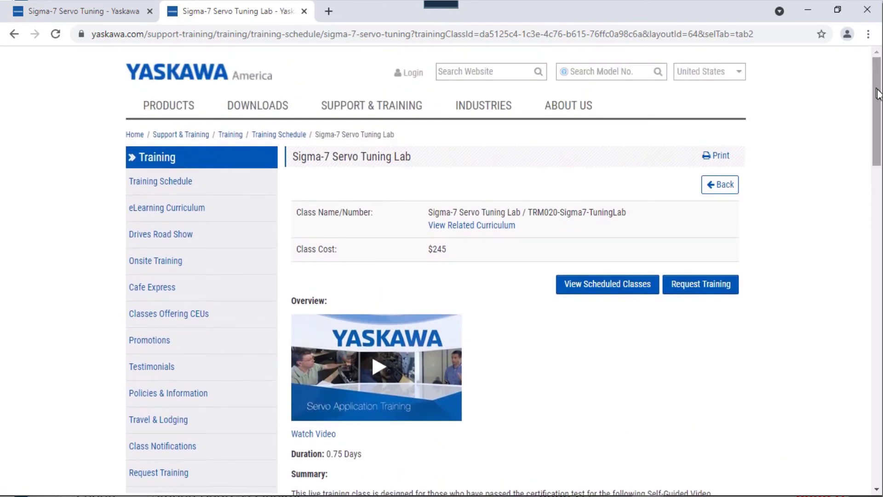